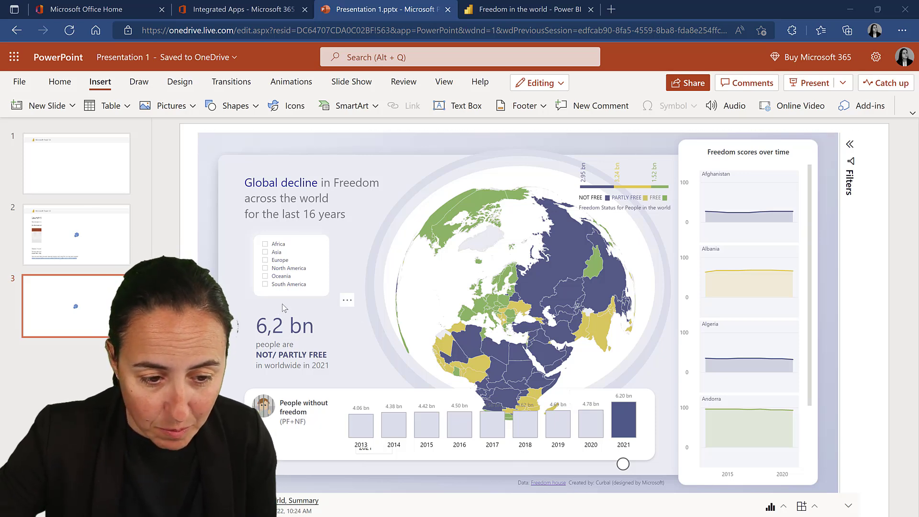
Switch slide 3's region slicer from North America to Asia to Europe, showing 0,23 bn not/partly free
click(273, 268)
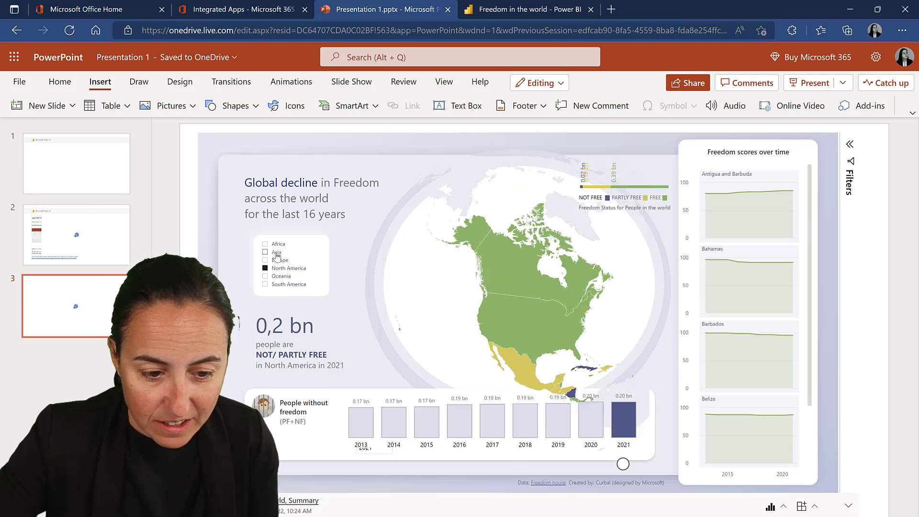
click(277, 254)
click(278, 261)
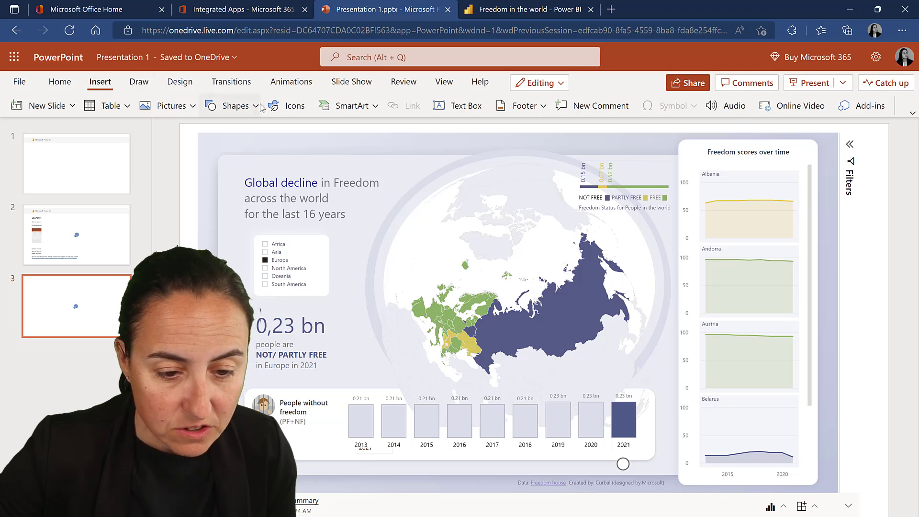
Search the Office Add-ins store for 'power bi'
click(912, 113)
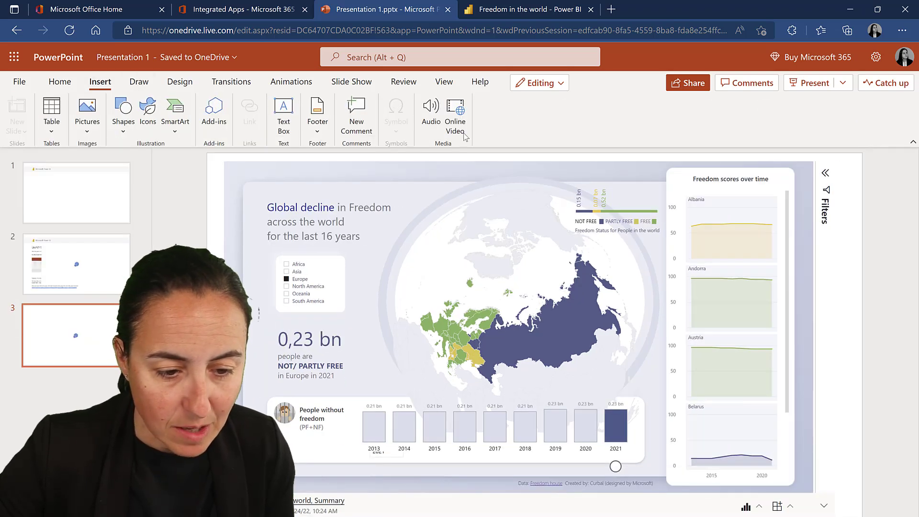
click(215, 113)
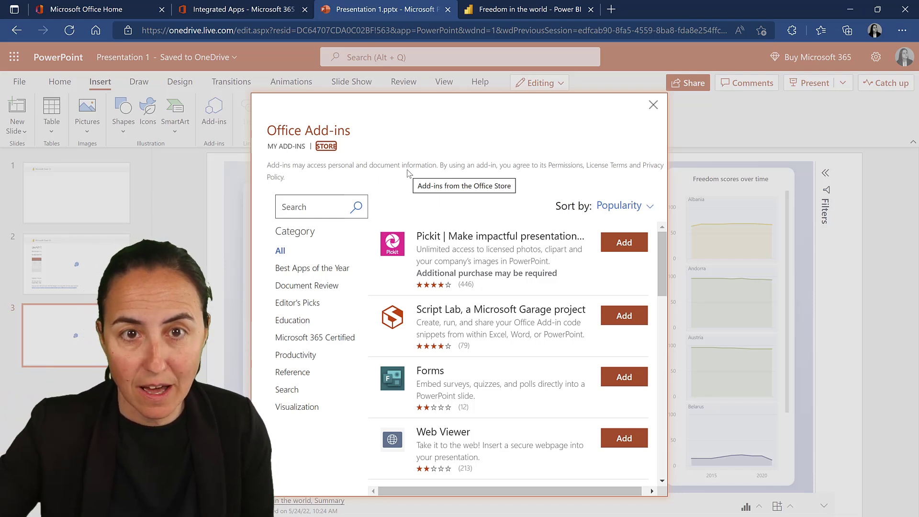
click(307, 211)
text(powe)
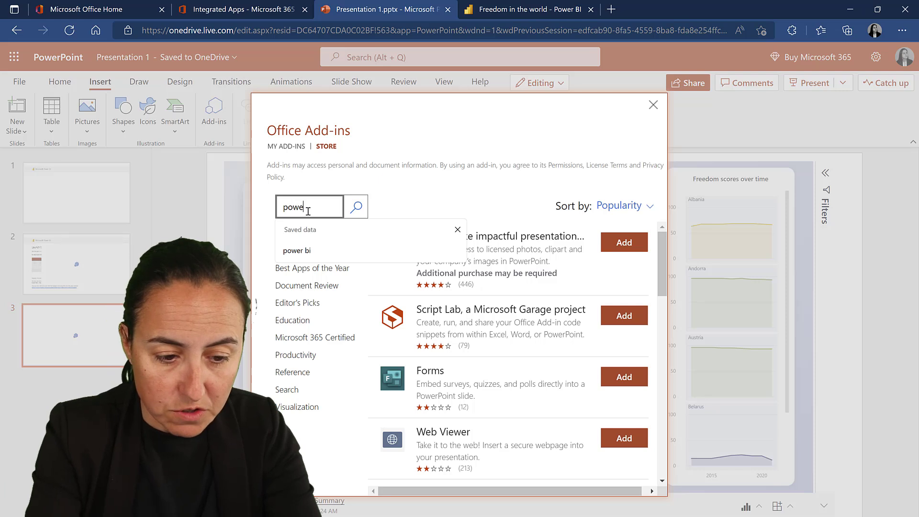
text(r bi)
key(Return)
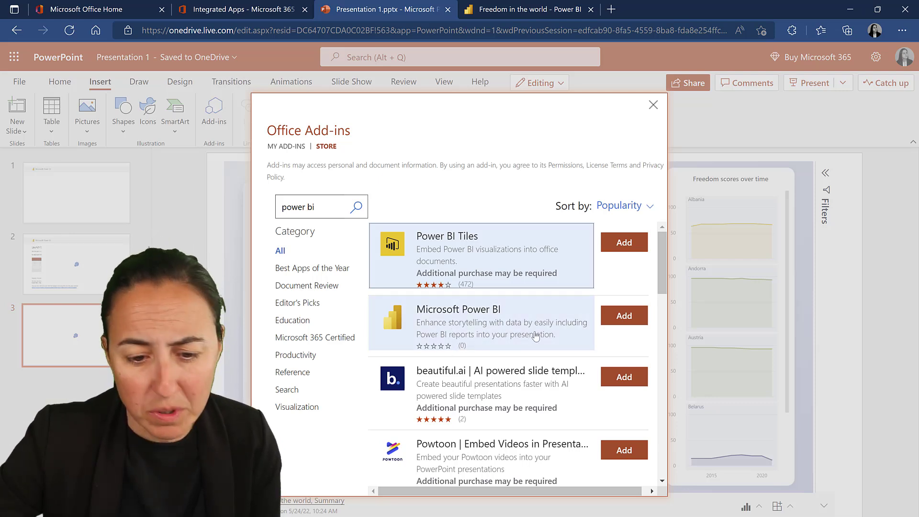
Install the Microsoft Power BI add-in and insert it onto slide 4
click(498, 320)
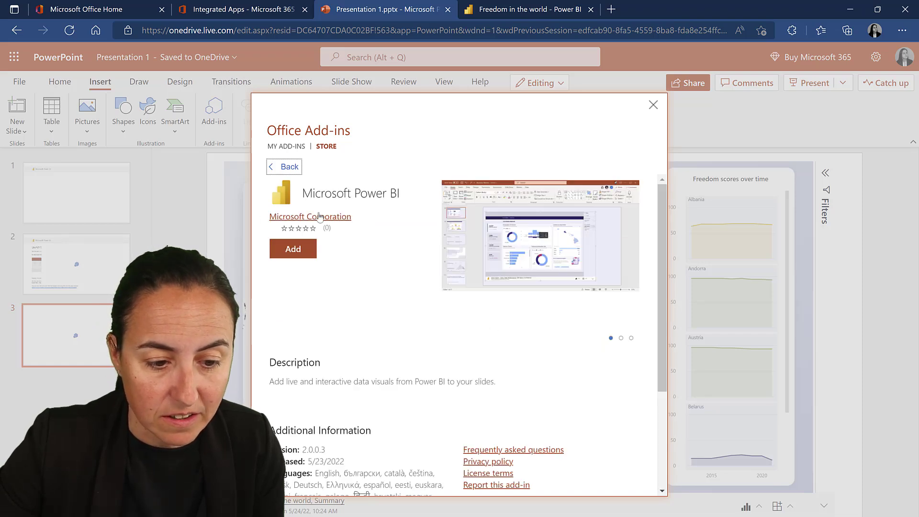
click(287, 146)
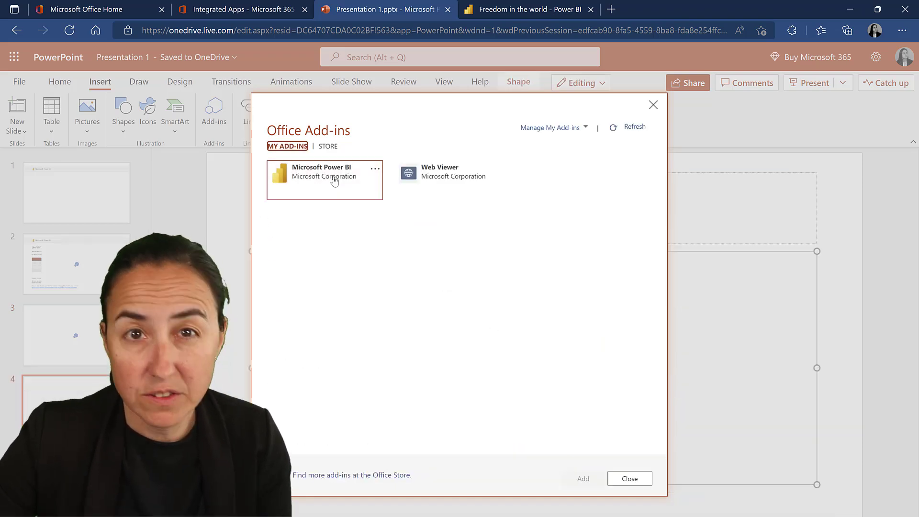
click(332, 180)
click(583, 478)
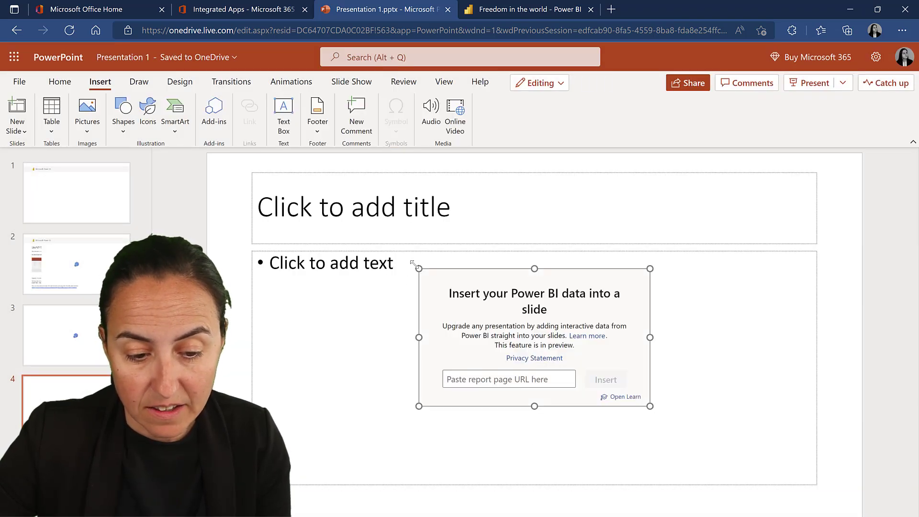
Stretch the Power BI add-in frame to cover the whole slide
drag(412, 263, 252, 169)
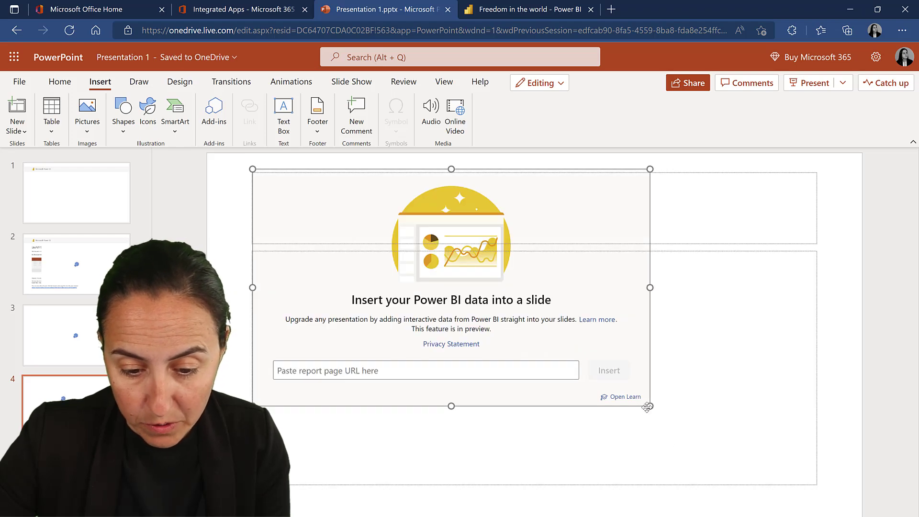
drag(647, 407, 818, 494)
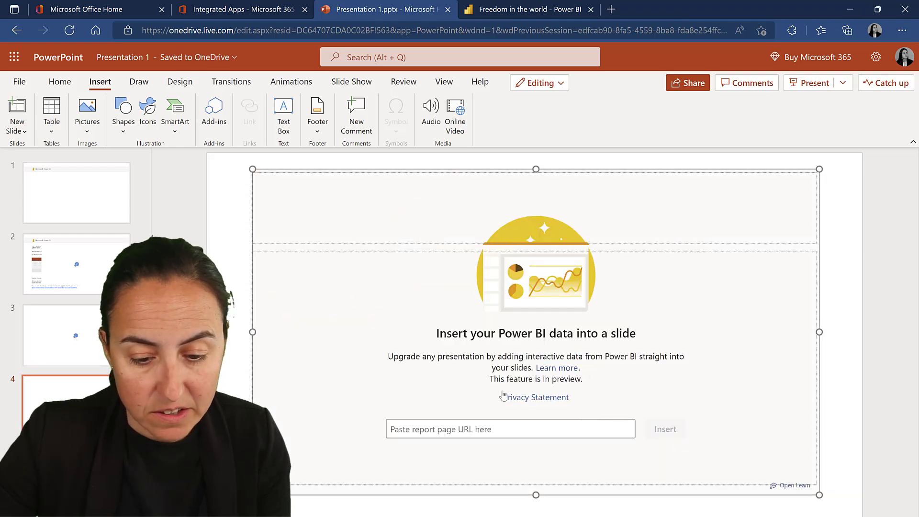
click(453, 428)
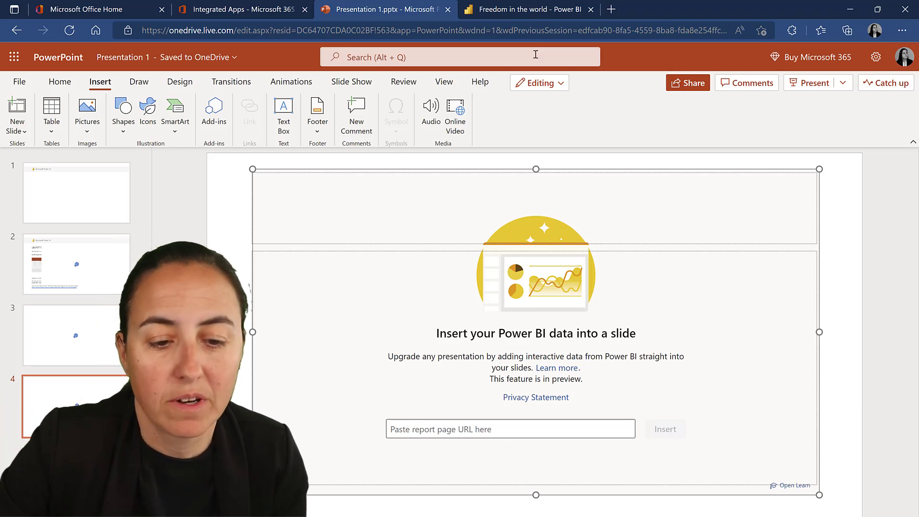
Paste the Freedom in the world report page URL into the add-in, insert it and sign in
click(510, 9)
click(458, 31)
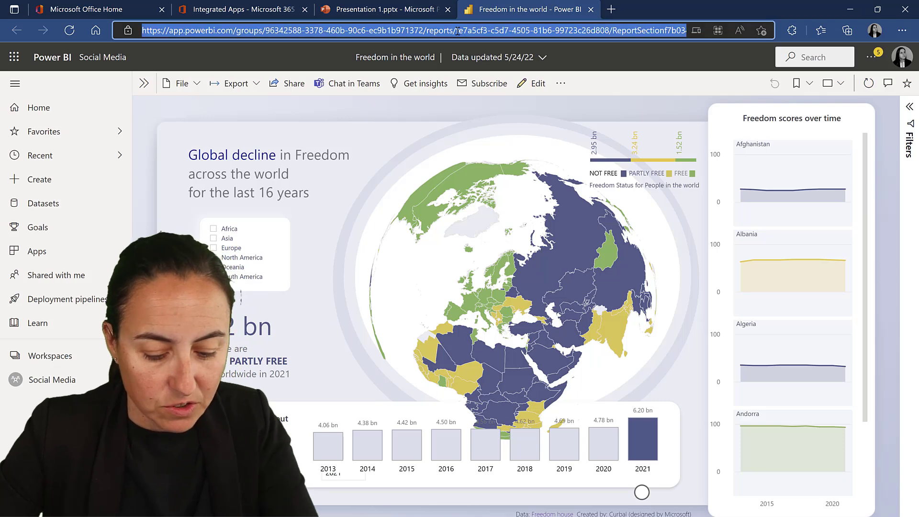
click(364, 8)
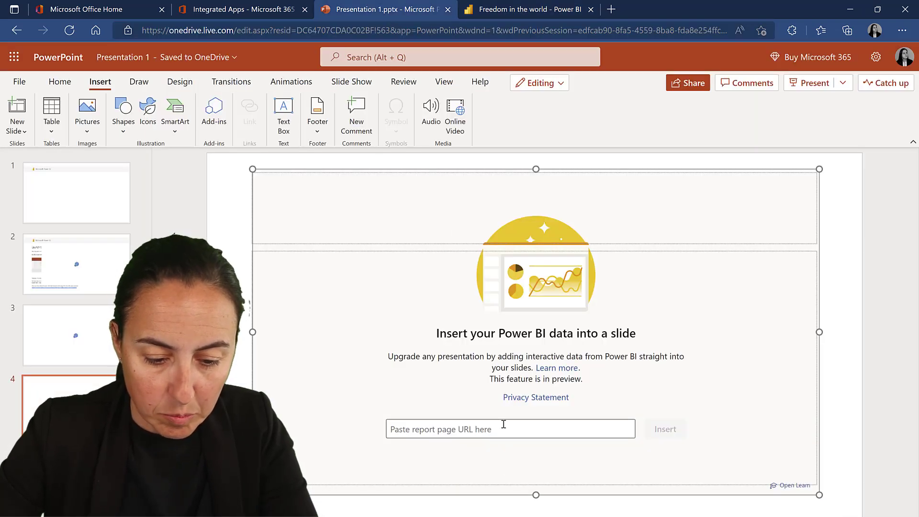
key(ctrl+v)
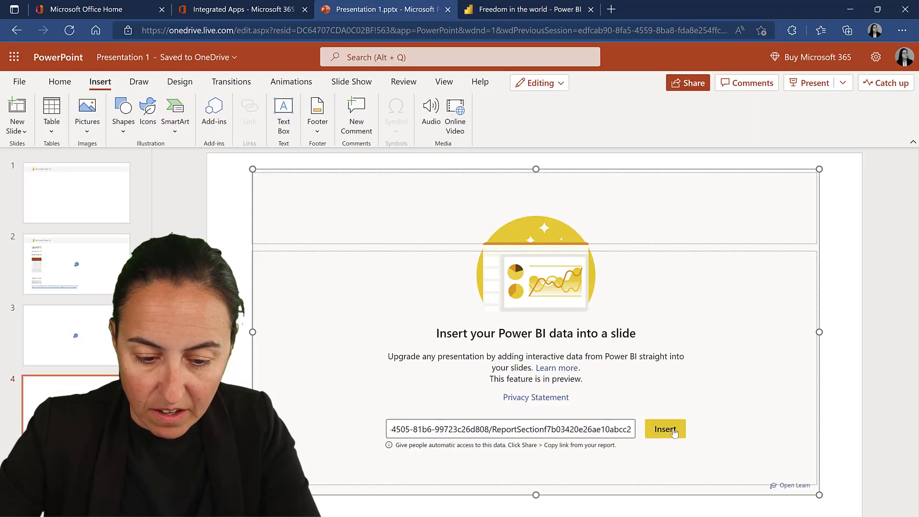
click(673, 430)
click(563, 361)
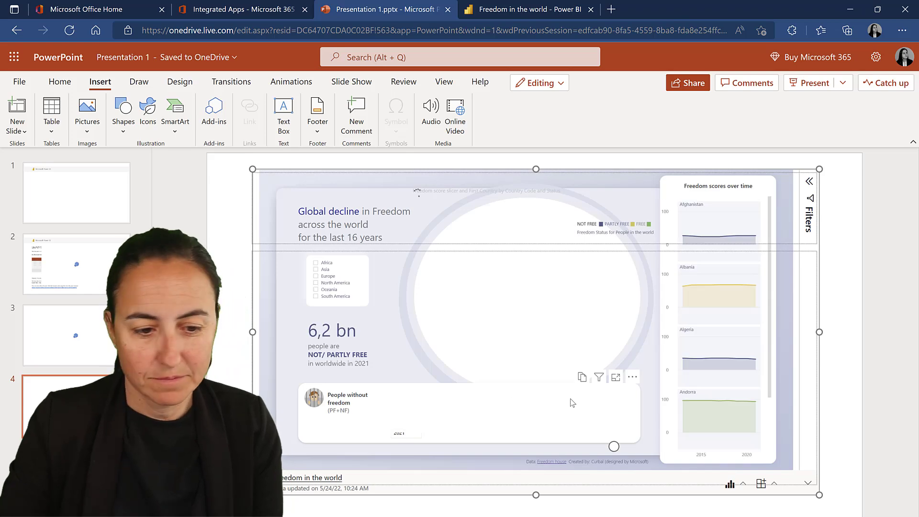
Filter slide 4's report by region, ending on North America, then view it in Power BI
click(828, 425)
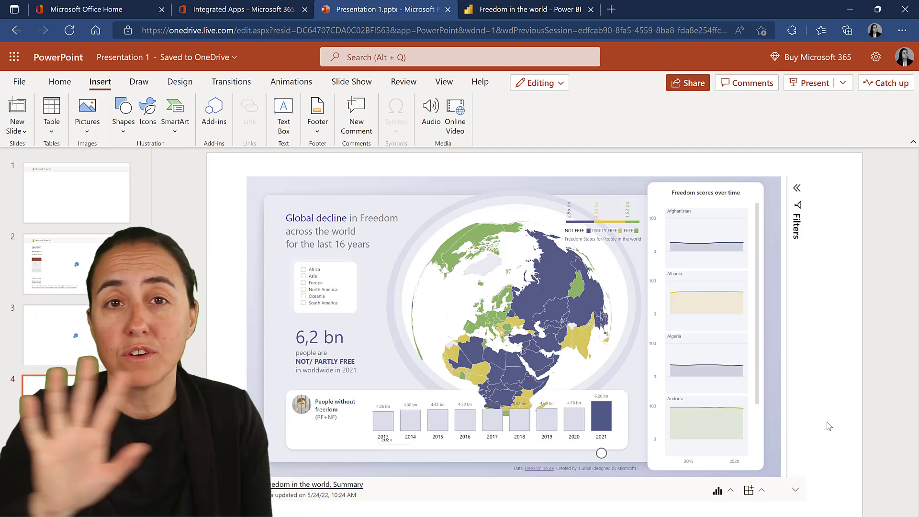
click(311, 278)
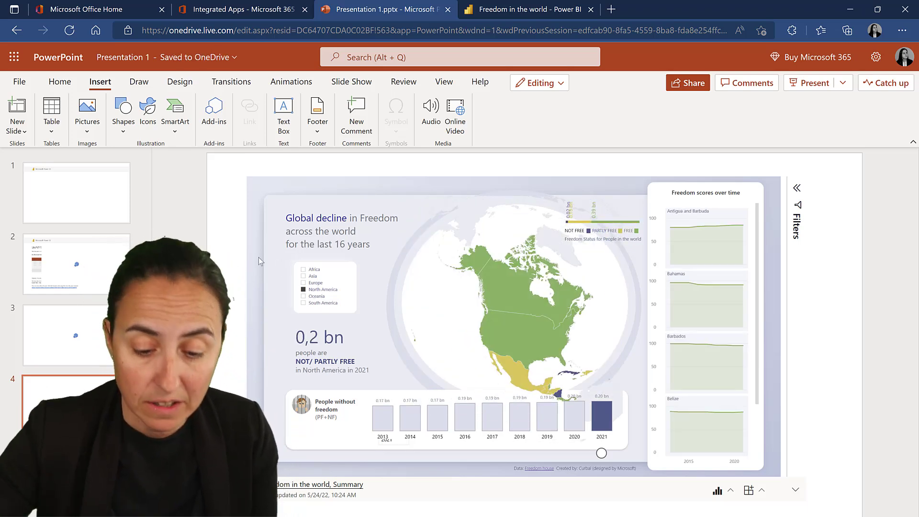
click(346, 489)
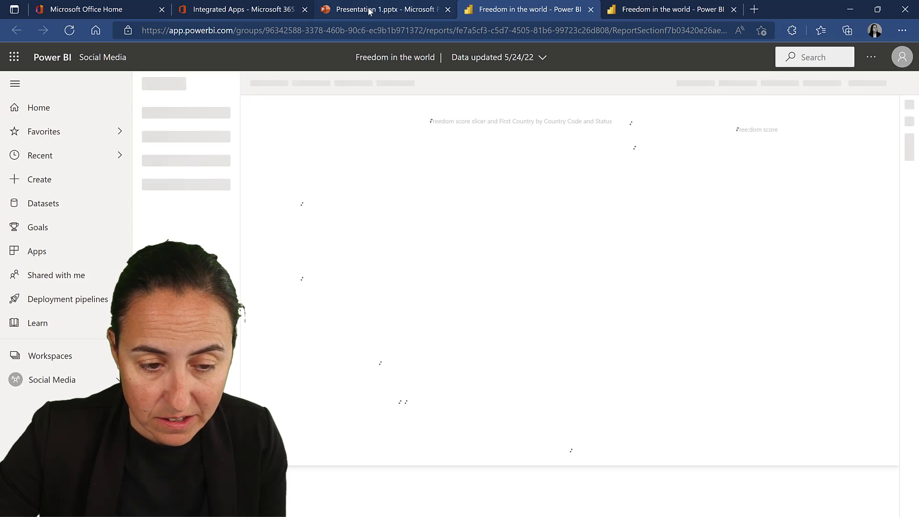
click(383, 9)
Refresh the embedded report's data, then clear the report from the add-in and confirm
click(731, 493)
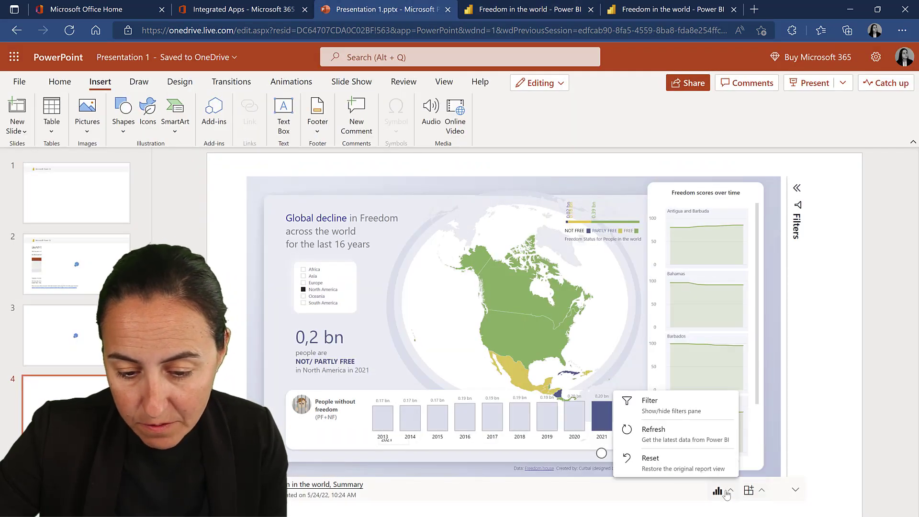
click(668, 445)
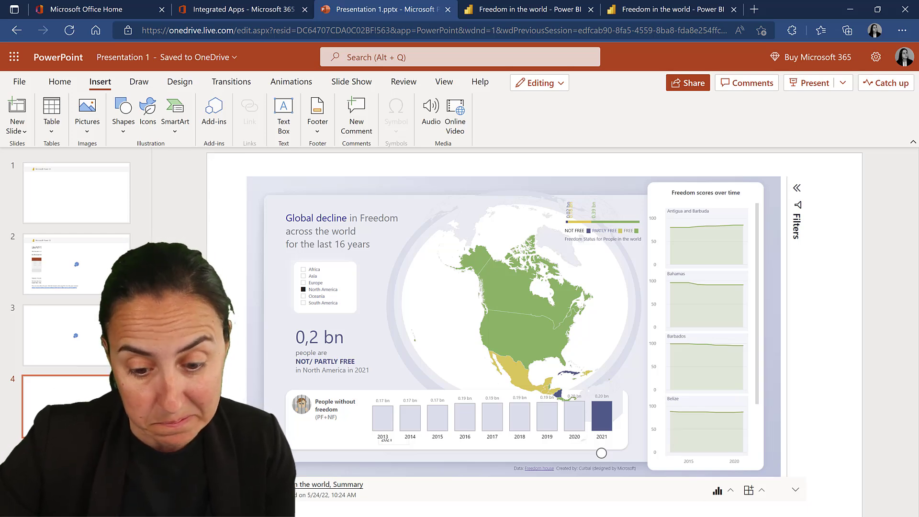
click(753, 491)
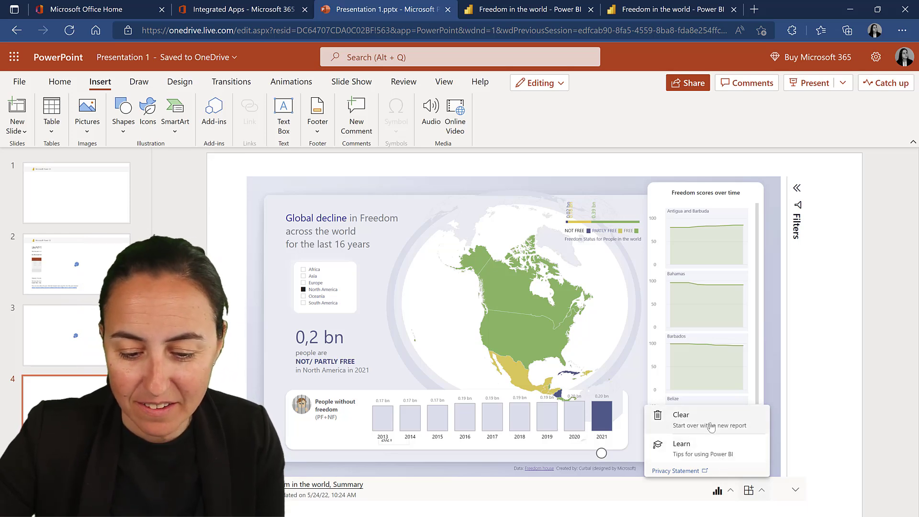
click(728, 430)
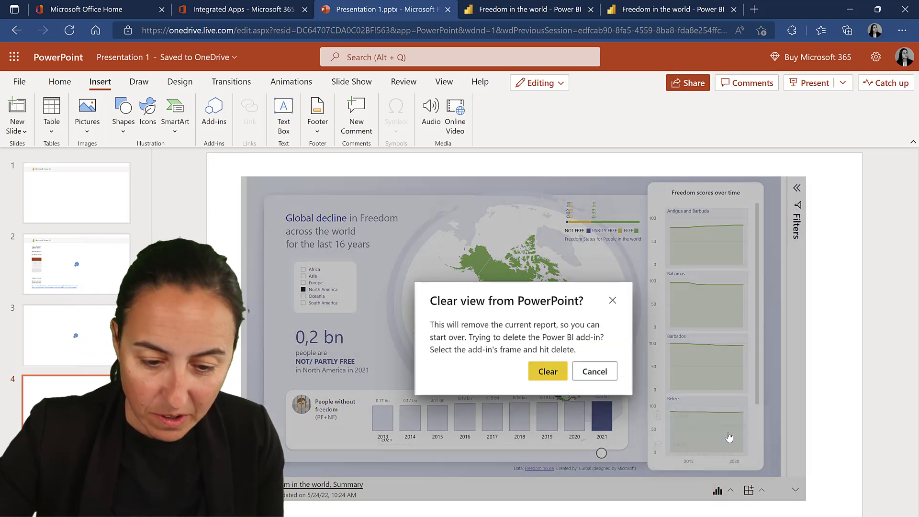
click(544, 373)
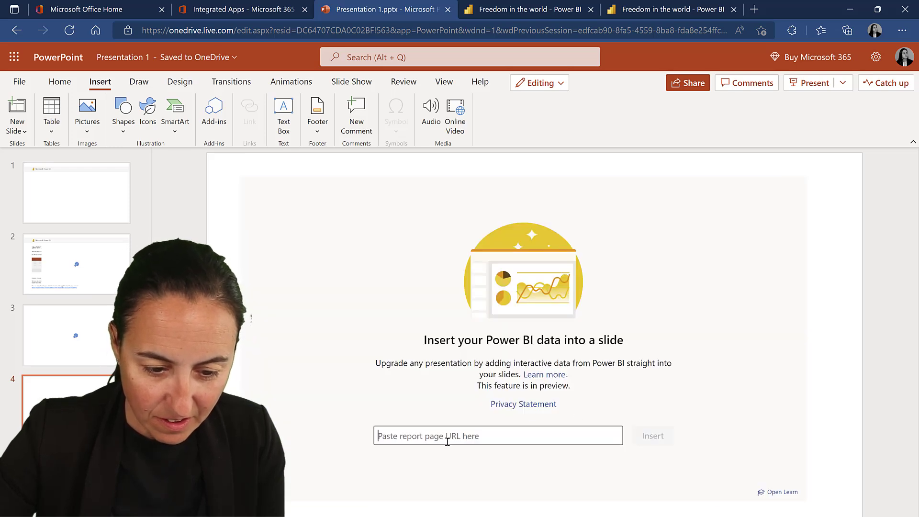